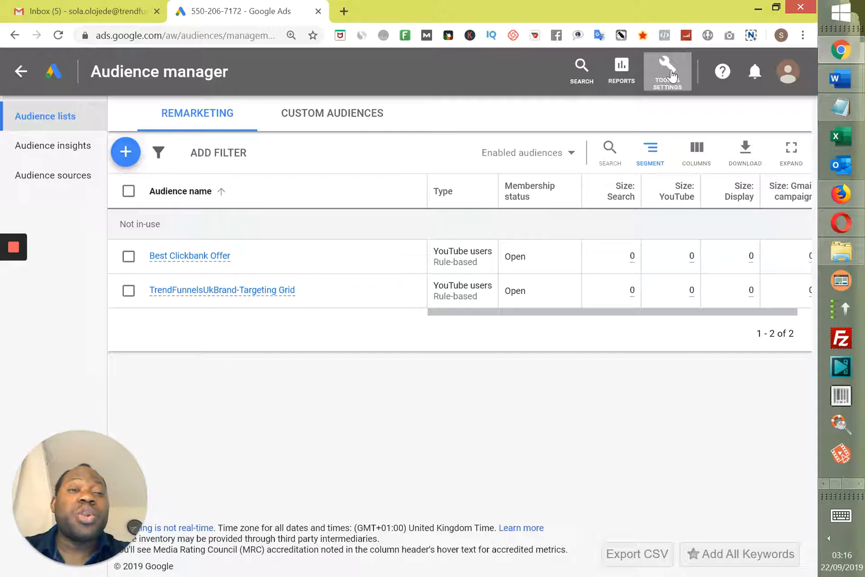
{"action": "left_click", "coordinate": [671, 75]}
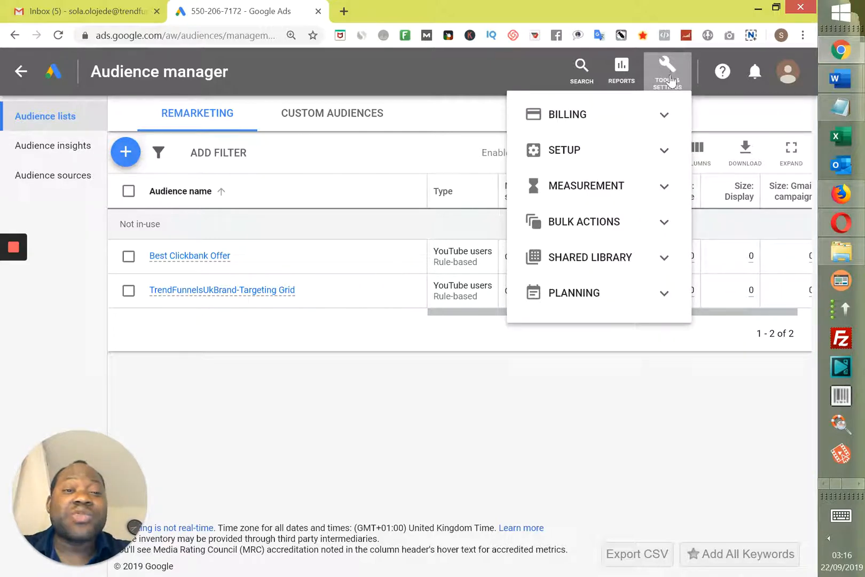
{"action": "left_click", "coordinate": [663, 257]}
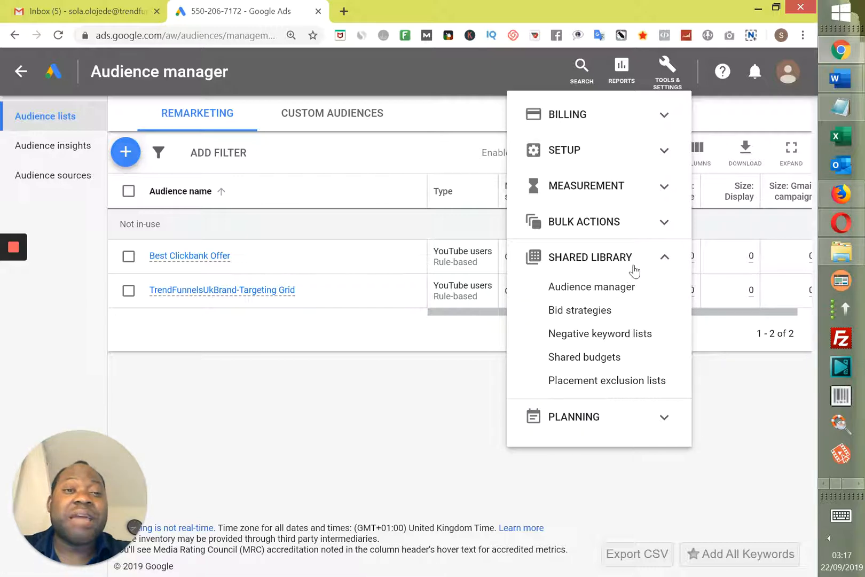
{"action": "left_click", "coordinate": [435, 385]}
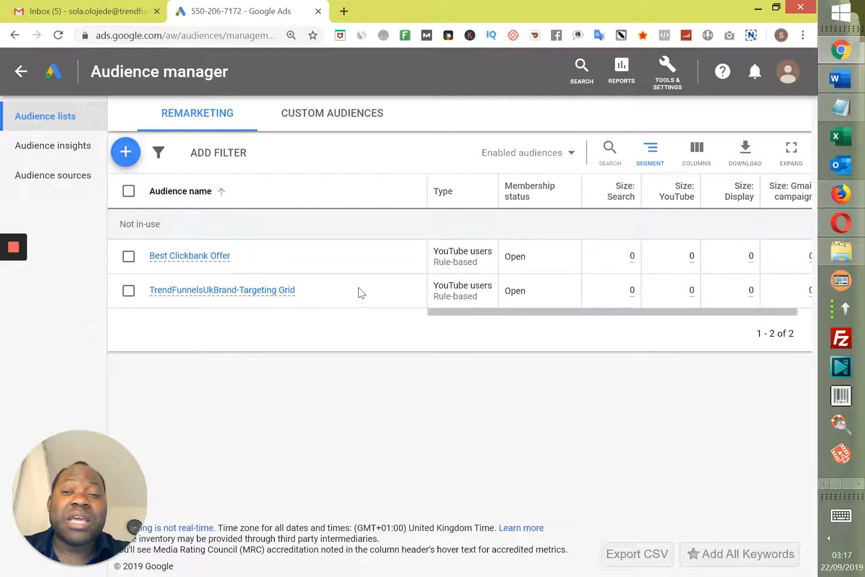
- Start a new remarketing audience based on YouTube users
{"action": "left_click", "coordinate": [129, 157]}
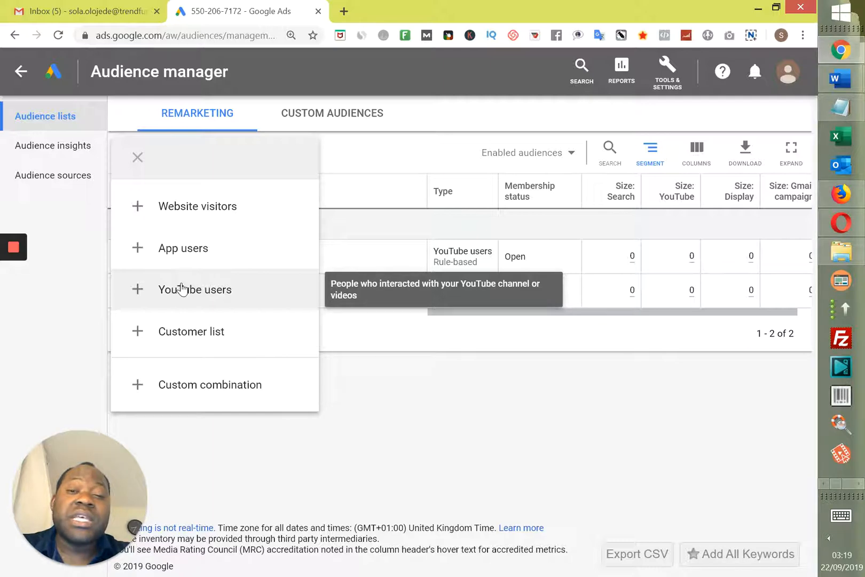
{"action": "left_click", "coordinate": [138, 292]}
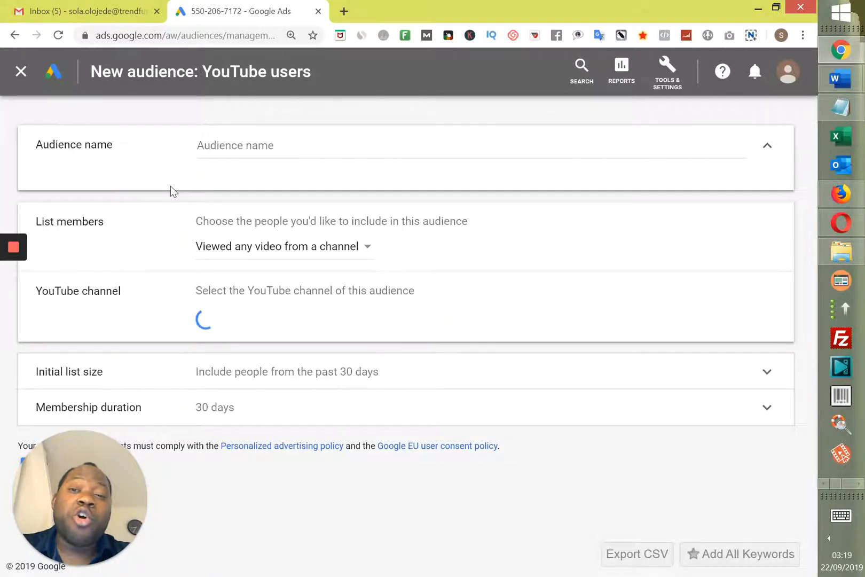
{"action": "left_click", "coordinate": [216, 145]}
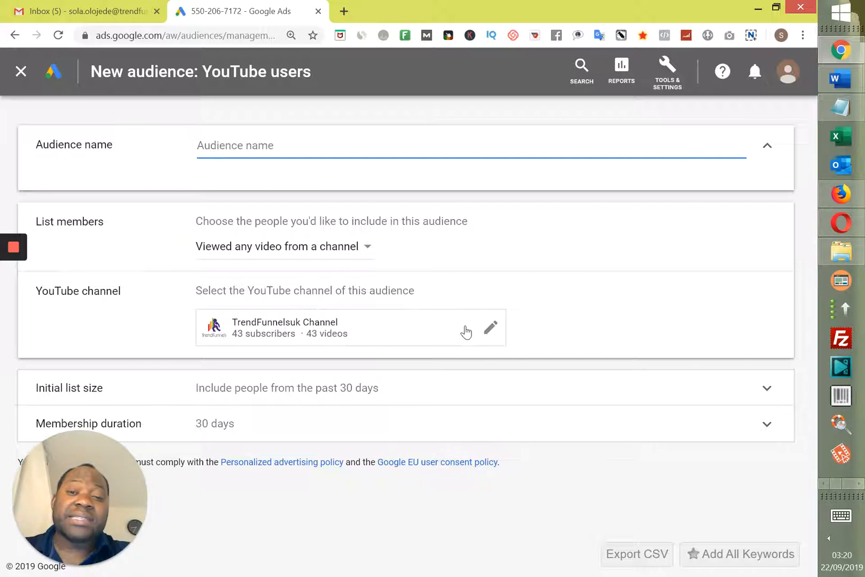
- Set the audience's list members to people who viewed certain videos
{"action": "left_click", "coordinate": [368, 247]}
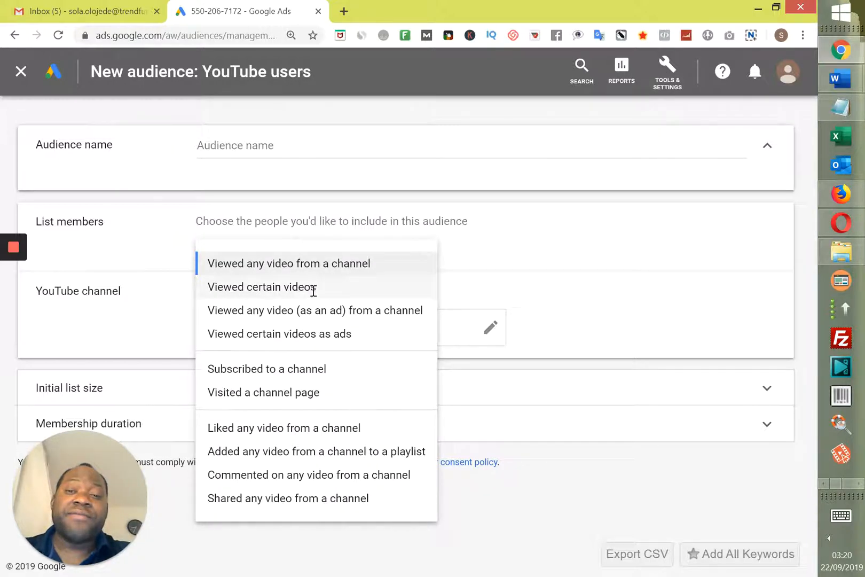
{"action": "left_click", "coordinate": [314, 290]}
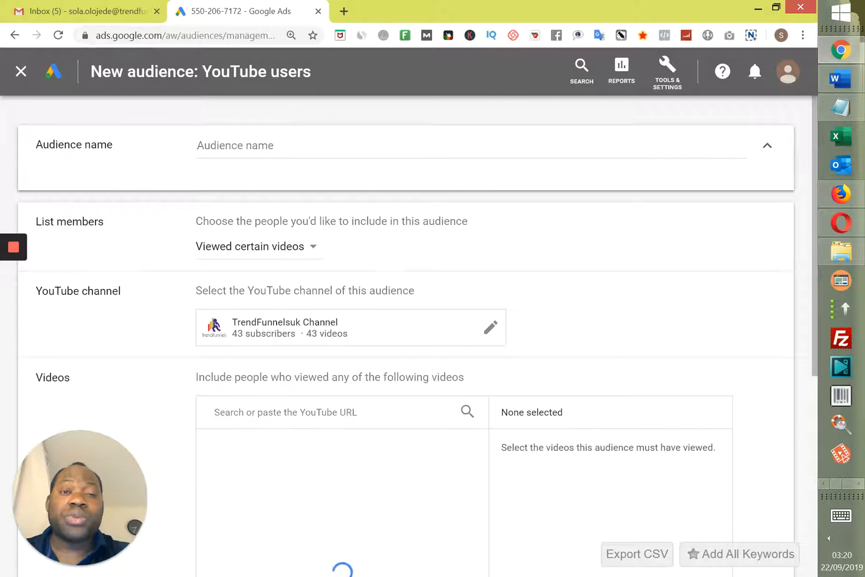
{"action": "scroll", "coordinate": [406, 320], "scroll_direction": "down", "scroll_amount": 3}
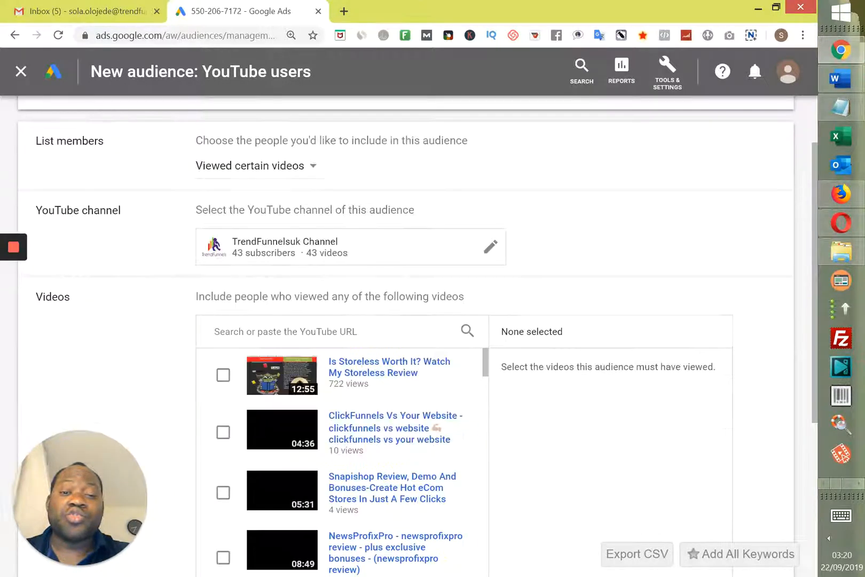
{"action": "scroll", "coordinate": [406, 321], "scroll_direction": "down", "scroll_amount": 4}
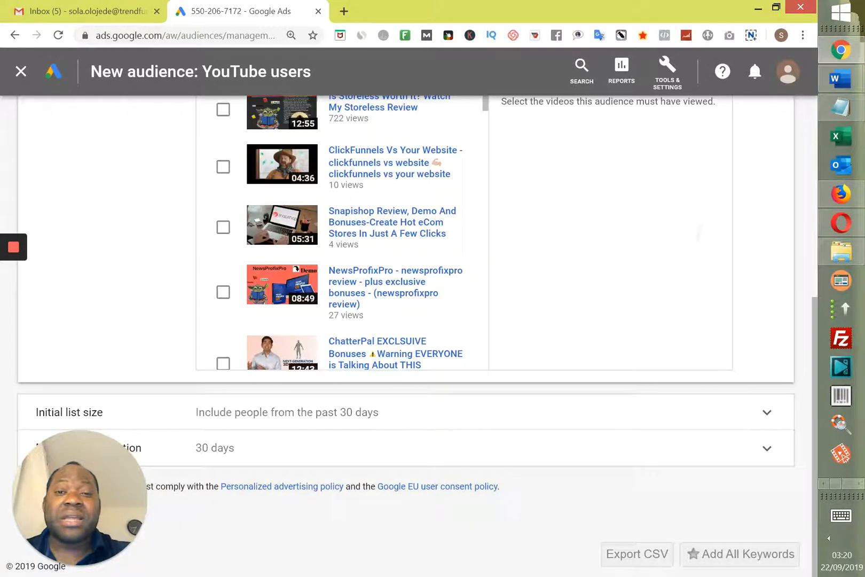
- Name the new audience STORELESS APP
{"action": "scroll", "coordinate": [406, 320], "scroll_direction": "up", "scroll_amount": 4}
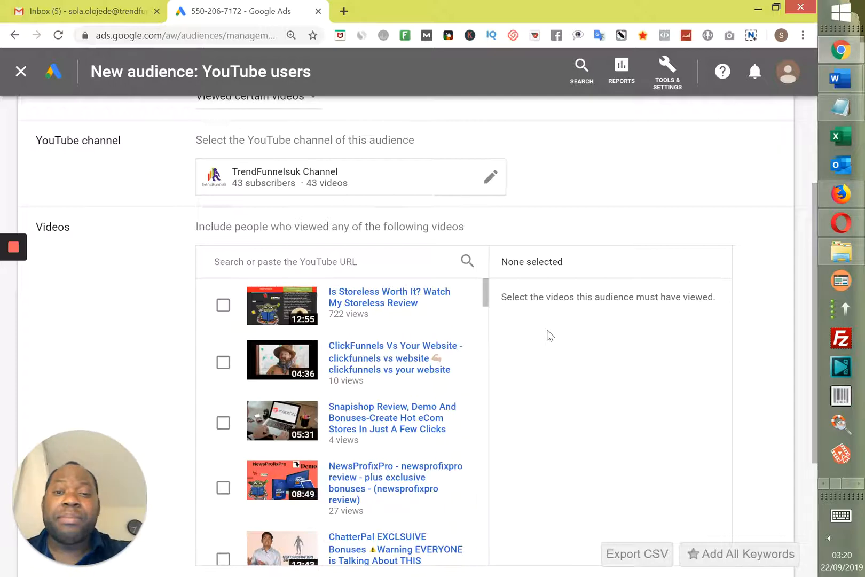
{"action": "scroll", "coordinate": [550, 335], "scroll_direction": "up", "scroll_amount": 3}
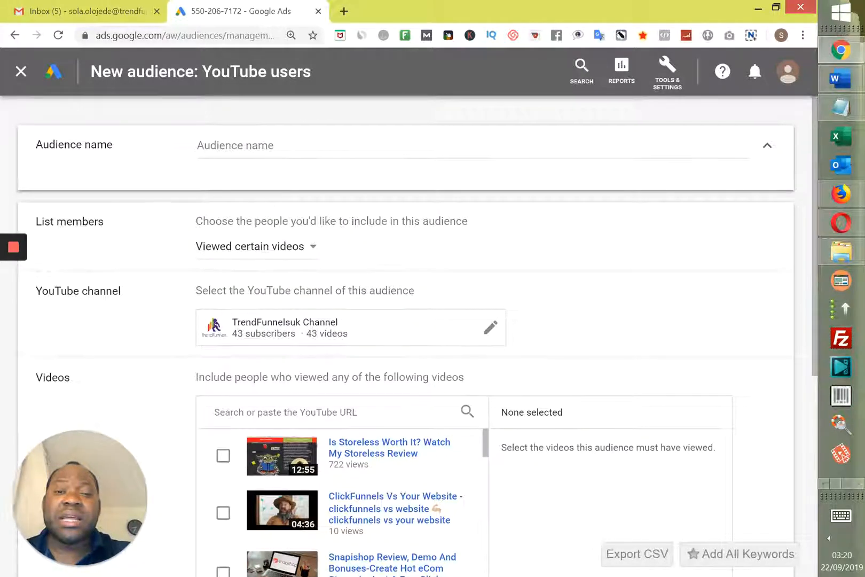
{"action": "left_click", "coordinate": [297, 148]}
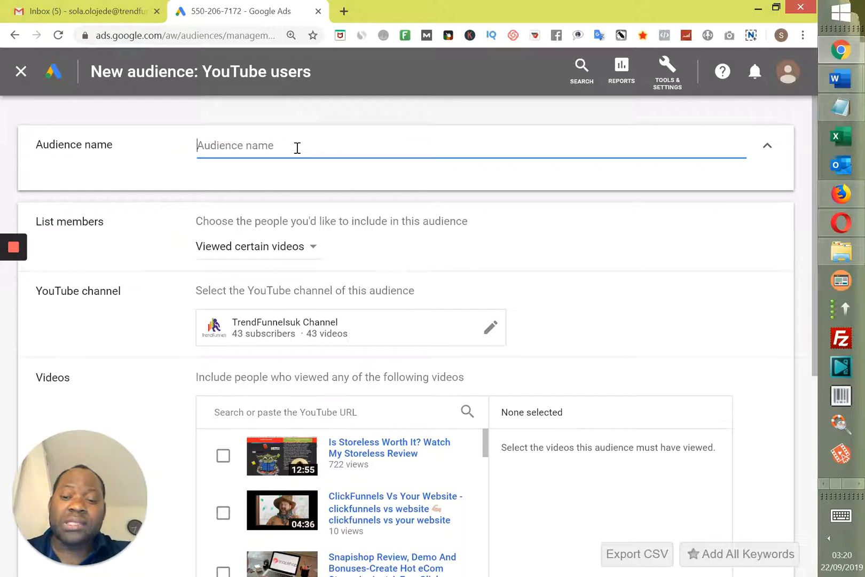
{"action": "type", "text": "STORE"}
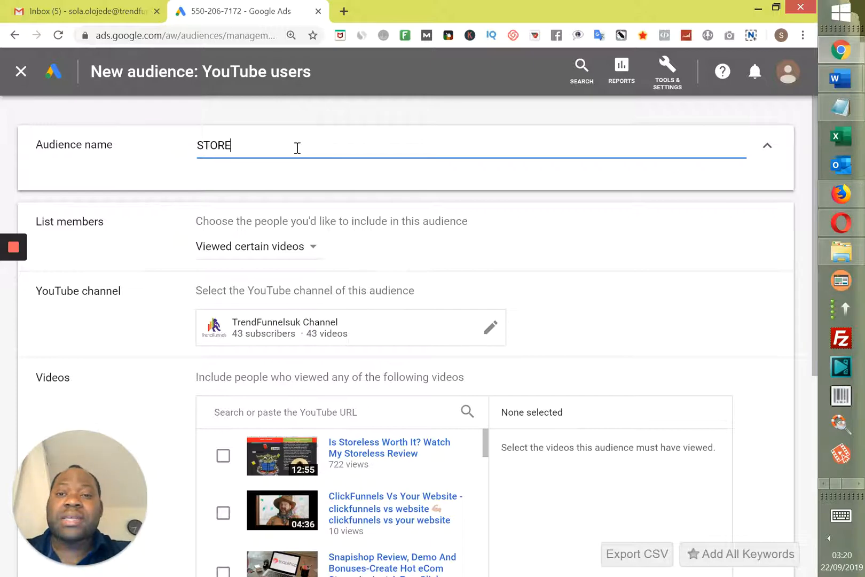
{"action": "type", "text": "LS"}
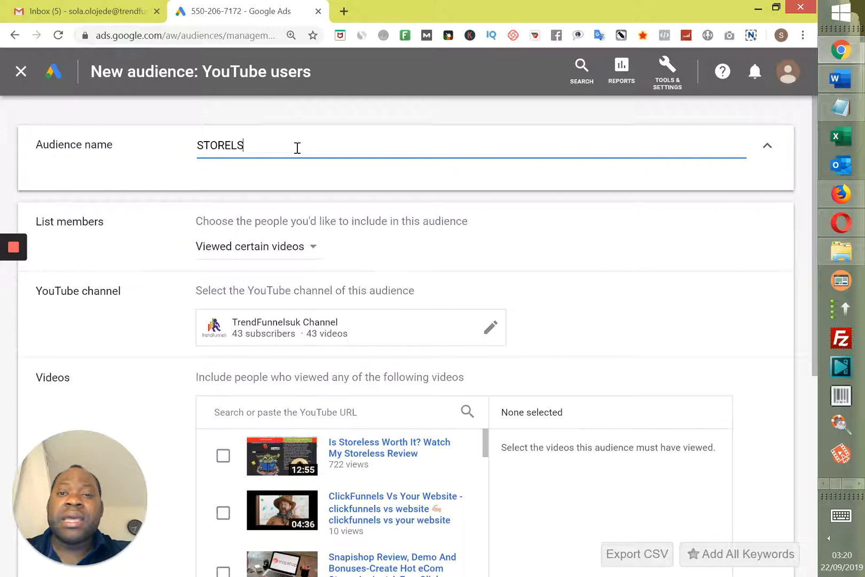
{"action": "key", "text": "BackSpace"}
{"action": "type", "text": "ES"}
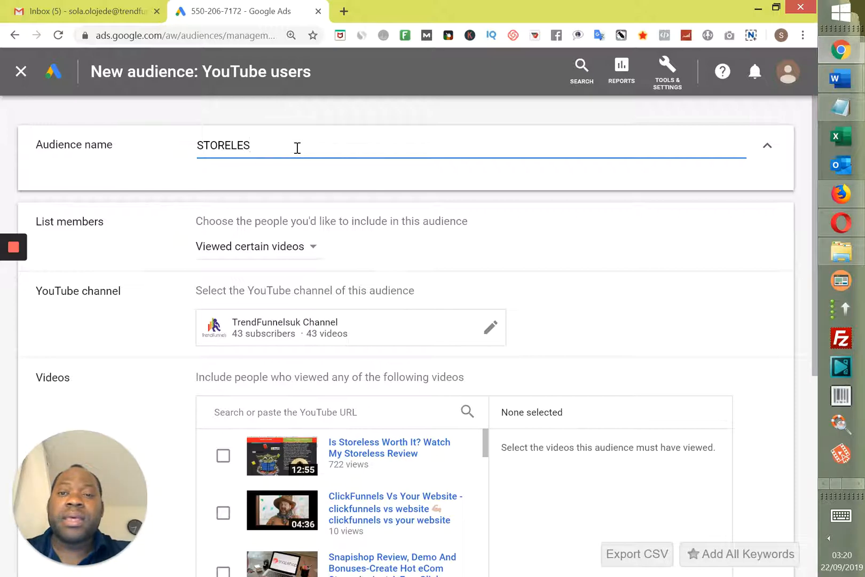
{"action": "type", "text": "S"}
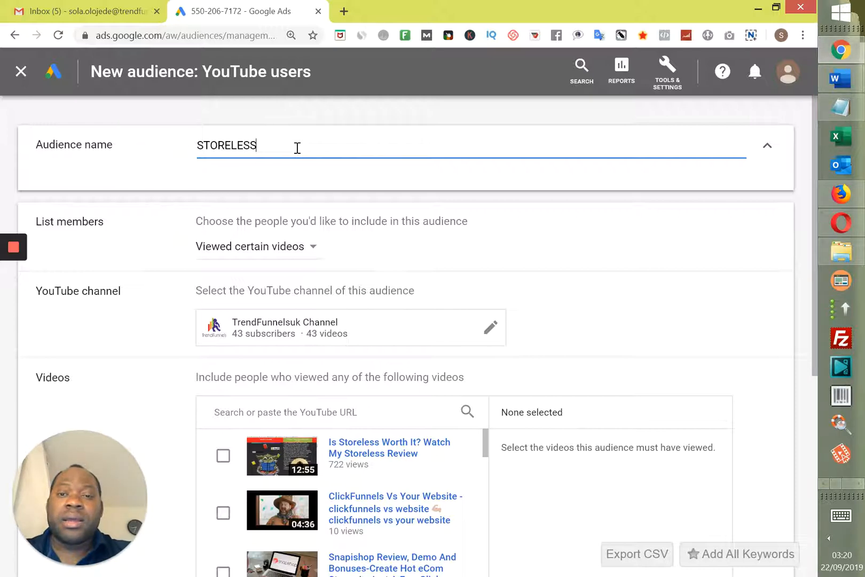
{"action": "type", "text": " a"}
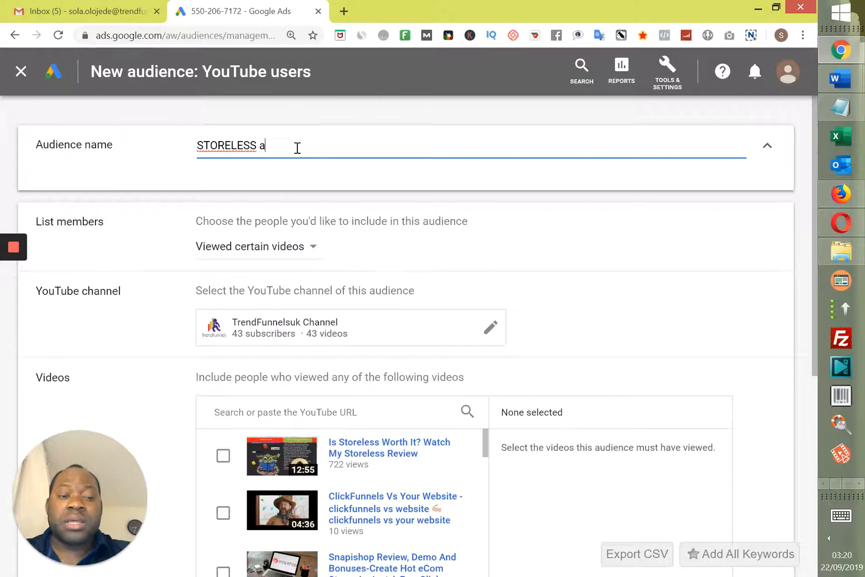
{"action": "key", "text": "BackSpace"}
{"action": "type", "text": "a"}
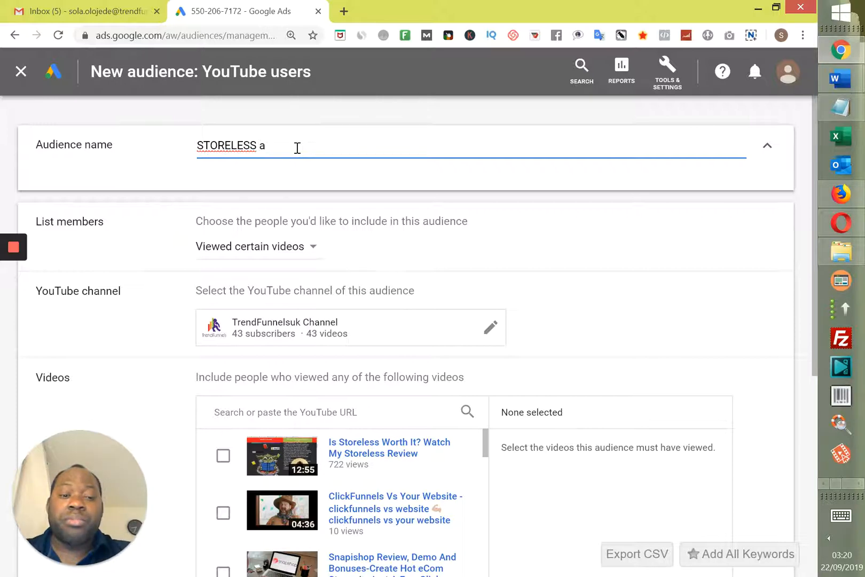
{"action": "key", "text": "BackSpace"}
{"action": "type", "text": "A"}
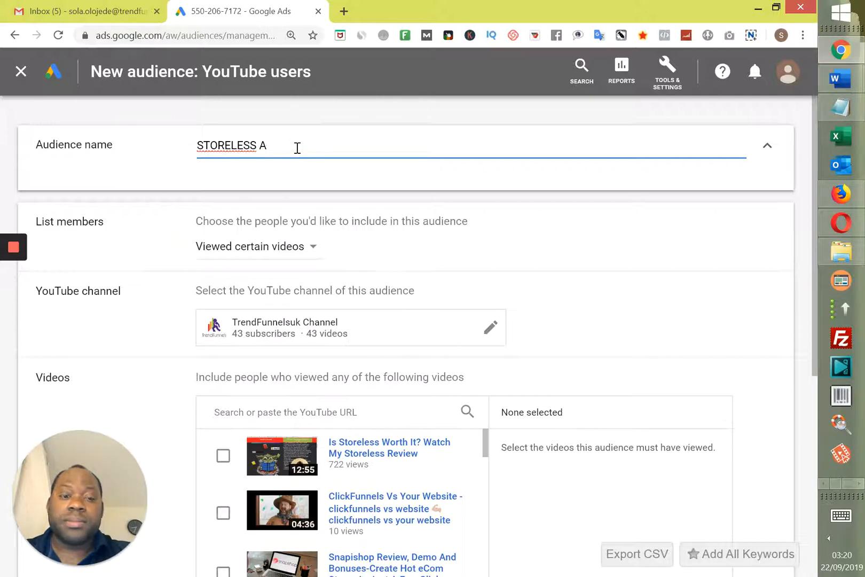
{"action": "type", "text": "PP"}
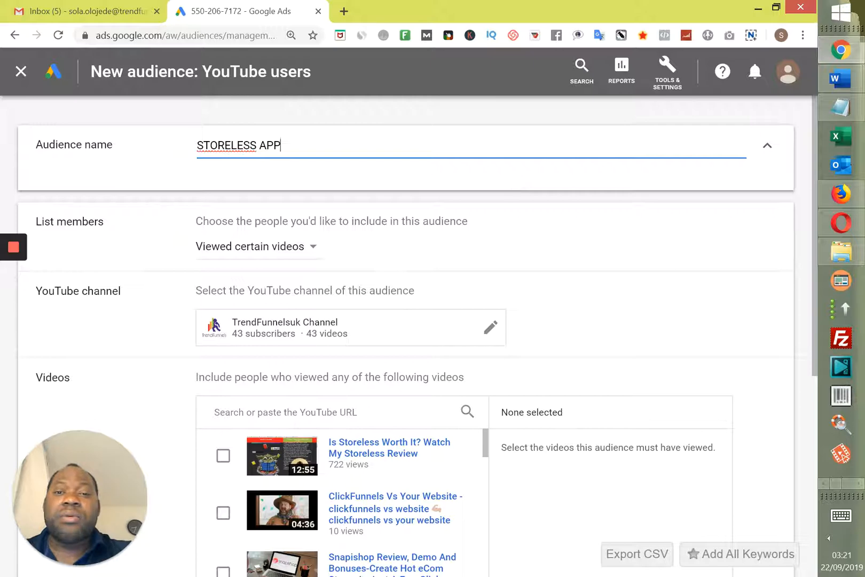
- Include viewers of the video "Is Storeless Worth It? Watch My Storeless Review" in the audience
{"action": "scroll", "coordinate": [416, 337], "scroll_direction": "down", "scroll_amount": 1}
{"action": "scroll", "coordinate": [416, 337], "scroll_direction": "down", "scroll_amount": 1}
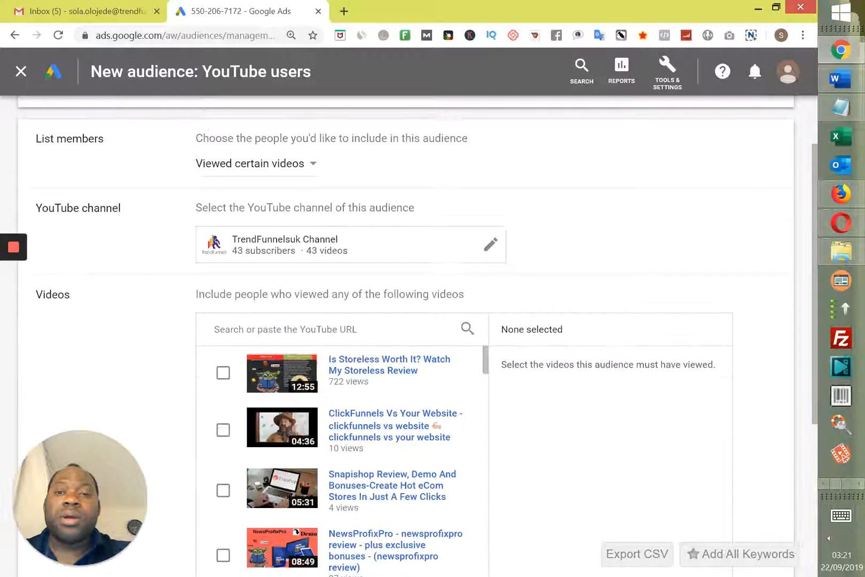
{"action": "scroll", "coordinate": [342, 331], "scroll_direction": "down", "scroll_amount": 3}
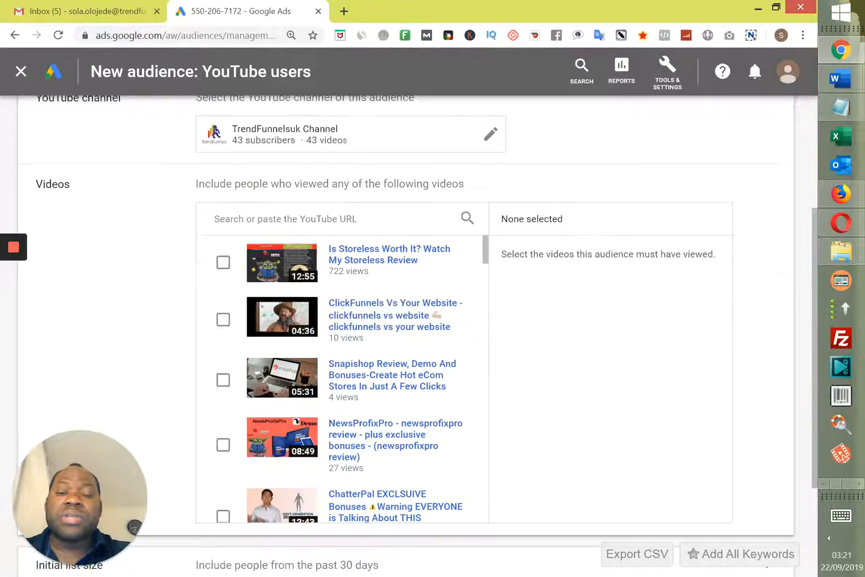
{"action": "left_click", "coordinate": [223, 263]}
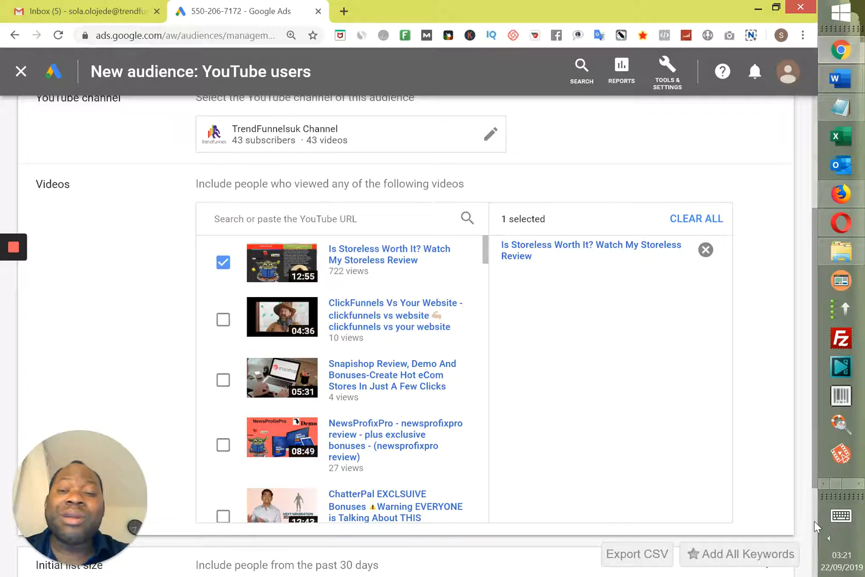
- Expand the initial list size options and set the membership duration to 540 days
{"action": "scroll", "coordinate": [815, 521], "scroll_direction": "down", "scroll_amount": 3}
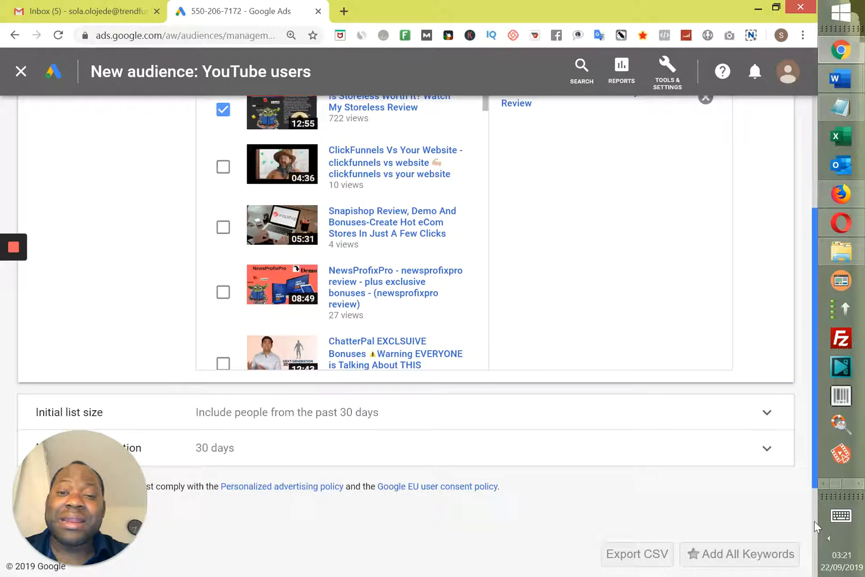
{"action": "left_click", "coordinate": [767, 415]}
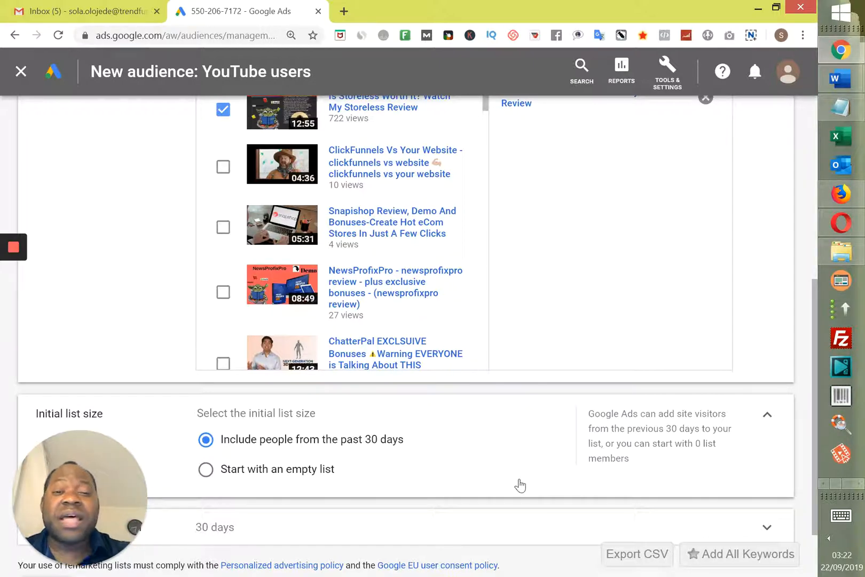
{"action": "scroll", "coordinate": [520, 485], "scroll_direction": "down", "scroll_amount": 1}
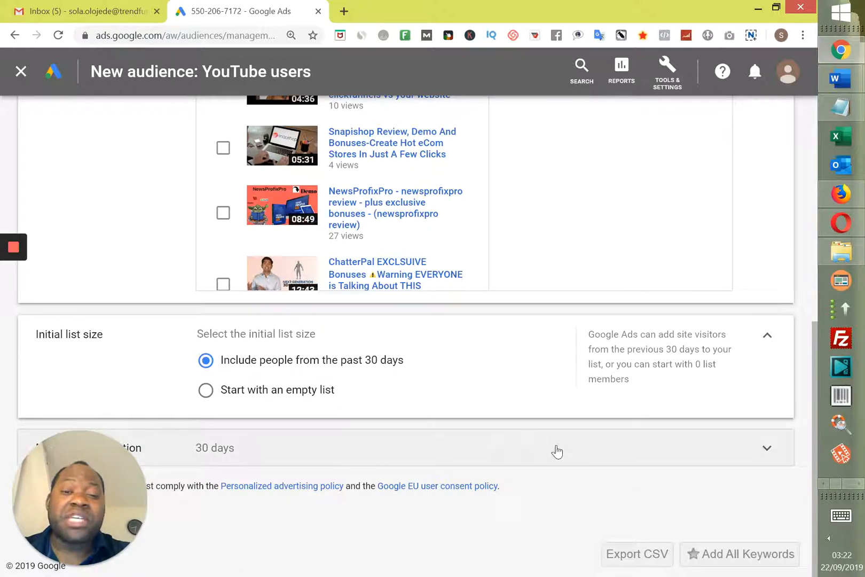
{"action": "left_click", "coordinate": [589, 451]}
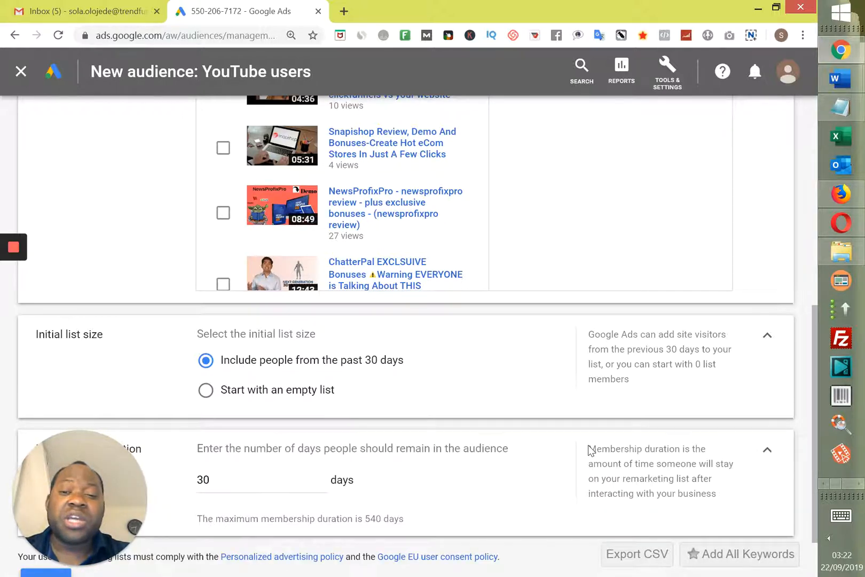
{"action": "left_click", "coordinate": [223, 482]}
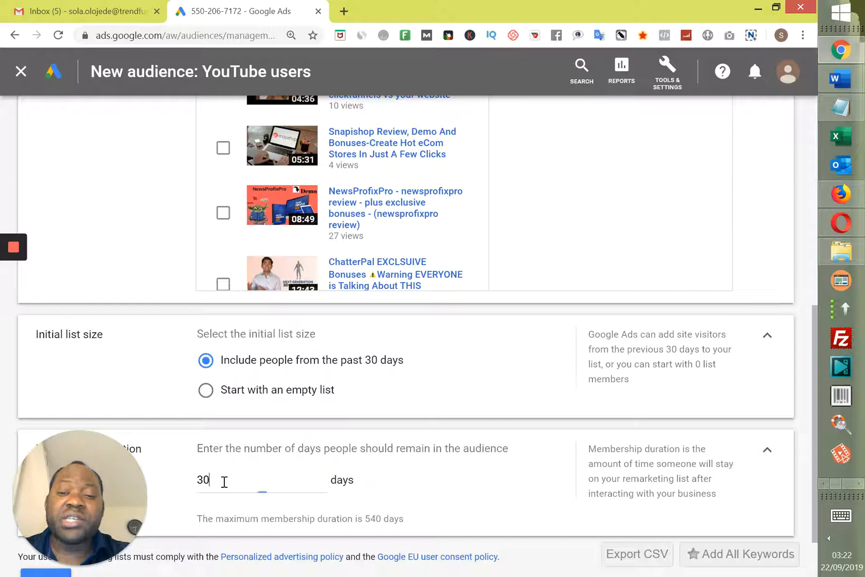
{"action": "key", "text": "BackSpace"}
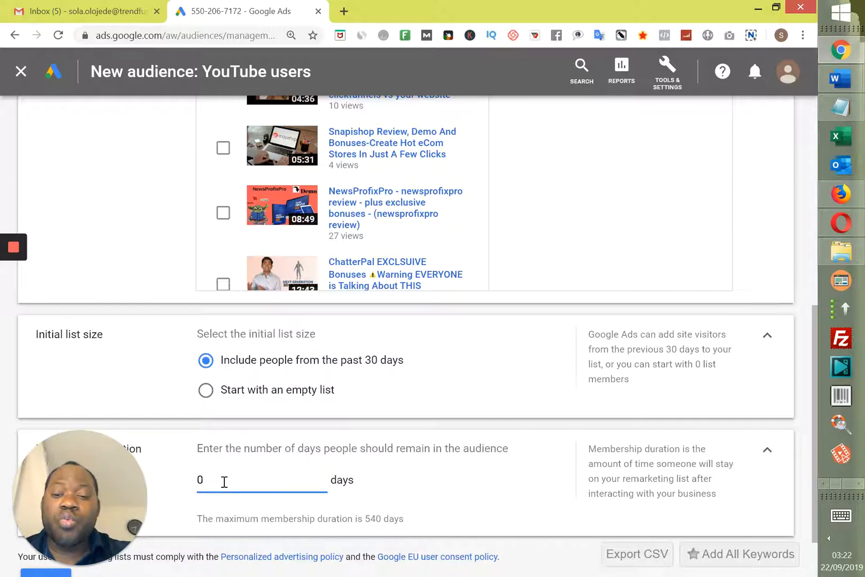
{"action": "type", "text": "54"}
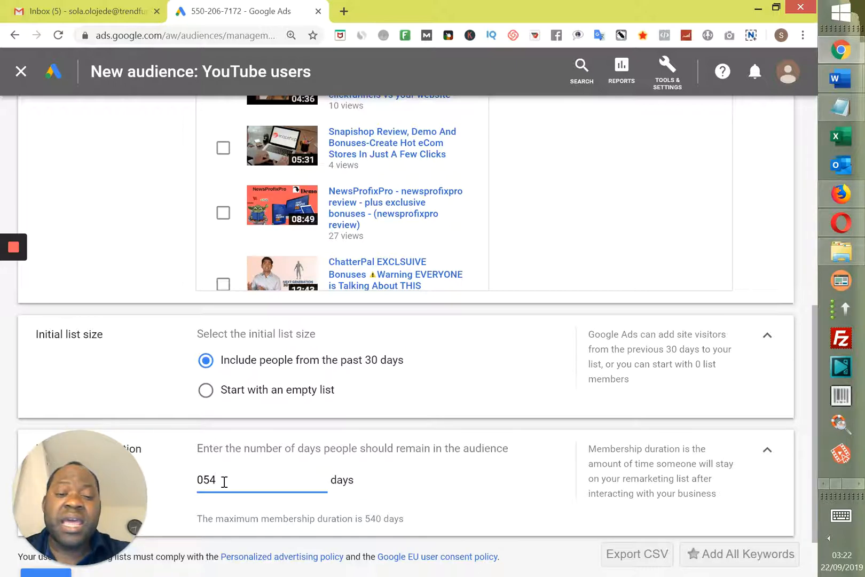
{"action": "type", "text": "0"}
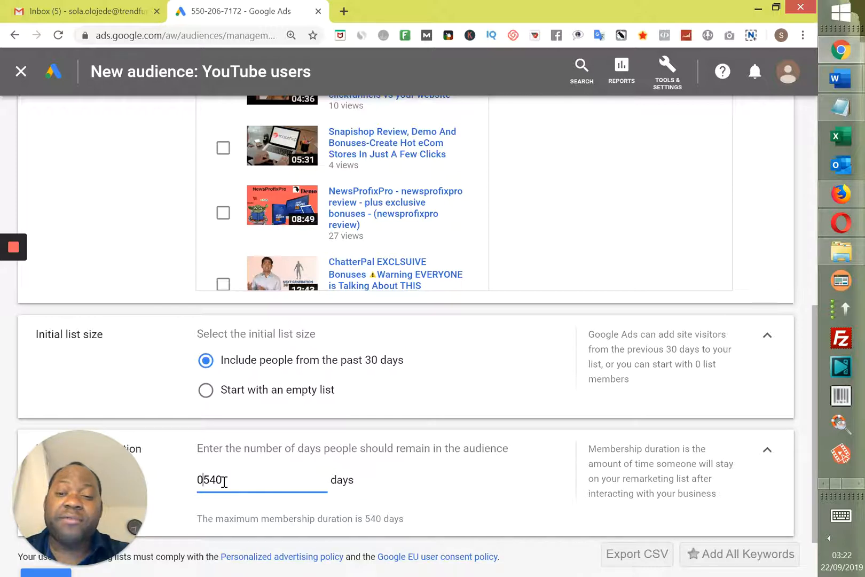
{"action": "key", "text": "BackSpace"}
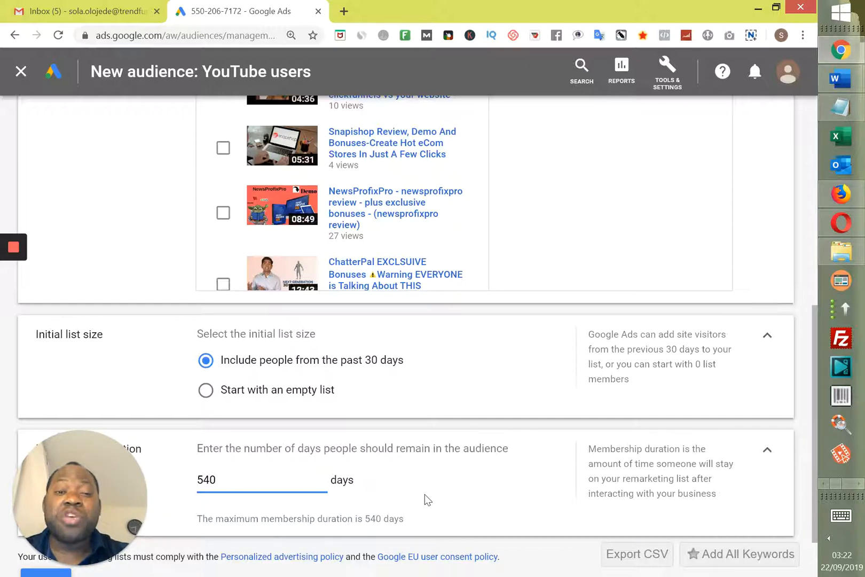
- Review the new audience's name, list members, channel, selected video, initial list size and membership duration
{"action": "scroll", "coordinate": [425, 494], "scroll_direction": "down", "scroll_amount": 2}
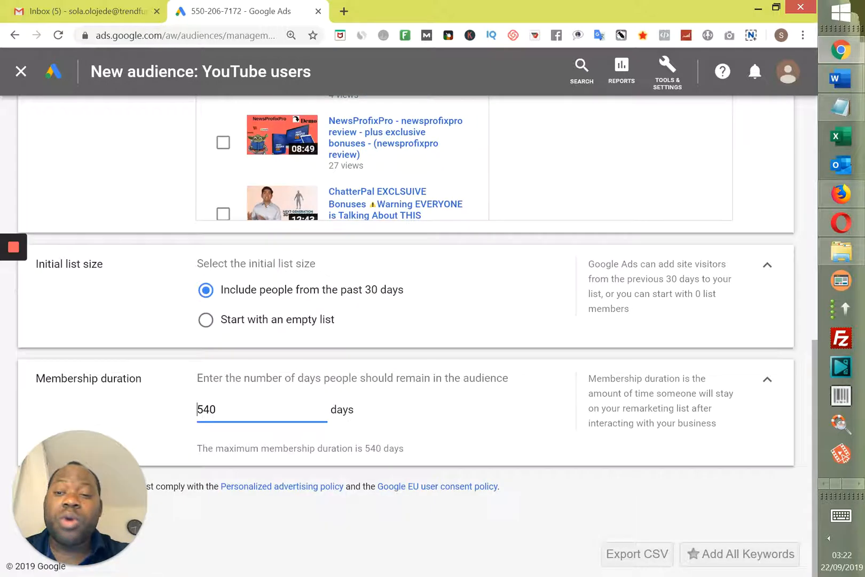
{"action": "scroll", "coordinate": [405, 321], "scroll_direction": "up", "scroll_amount": 3}
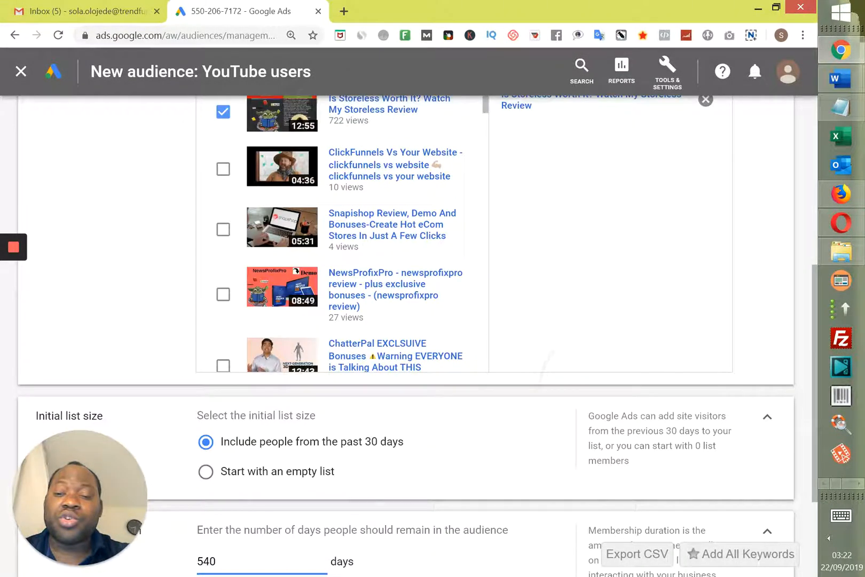
{"action": "scroll", "coordinate": [406, 289], "scroll_direction": "down", "scroll_amount": 3}
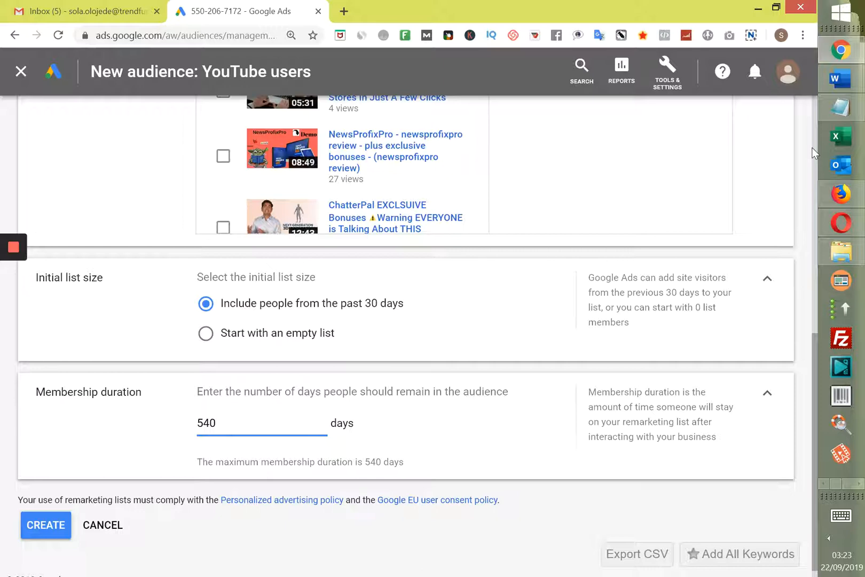
{"action": "scroll", "coordinate": [812, 153], "scroll_direction": "up", "scroll_amount": 8}
{"action": "scroll", "coordinate": [815, 111], "scroll_direction": "up", "scroll_amount": 1}
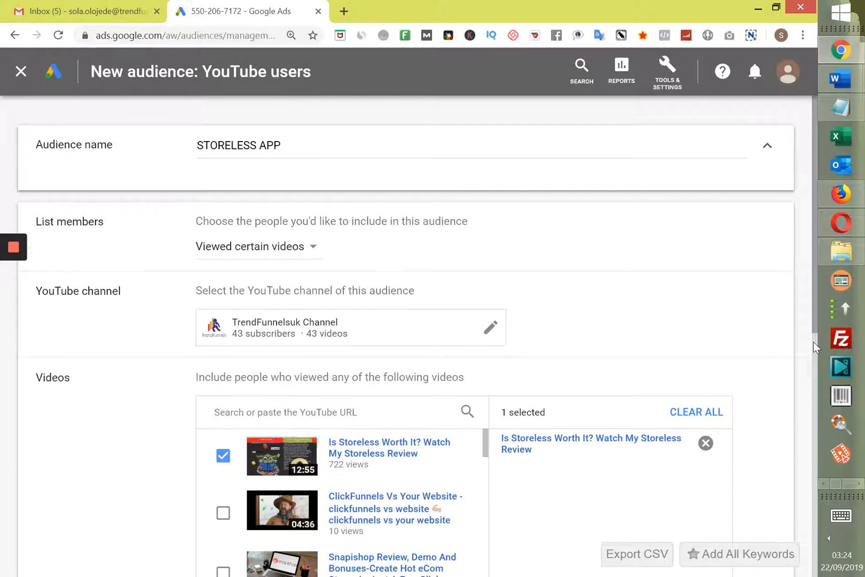
{"action": "scroll", "coordinate": [814, 342], "scroll_direction": "down", "scroll_amount": 4}
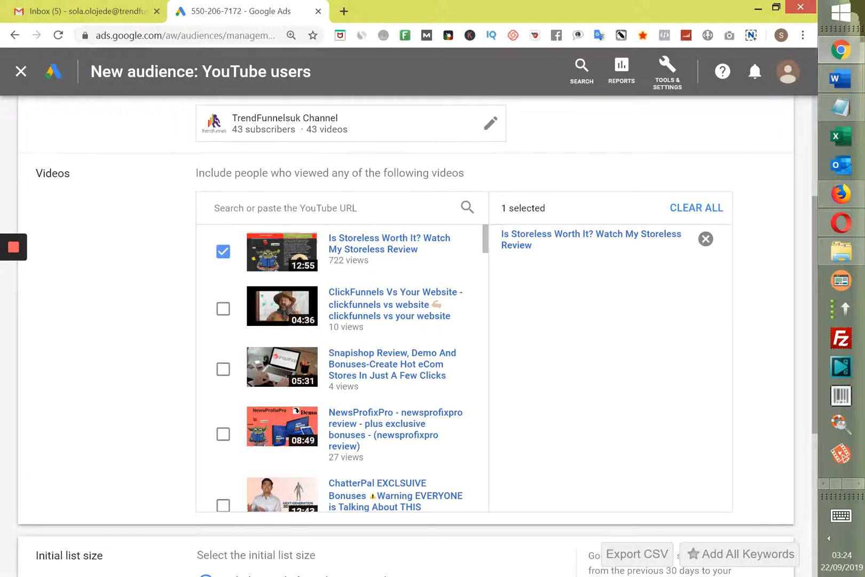
{"action": "scroll", "coordinate": [406, 337], "scroll_direction": "up", "scroll_amount": 2}
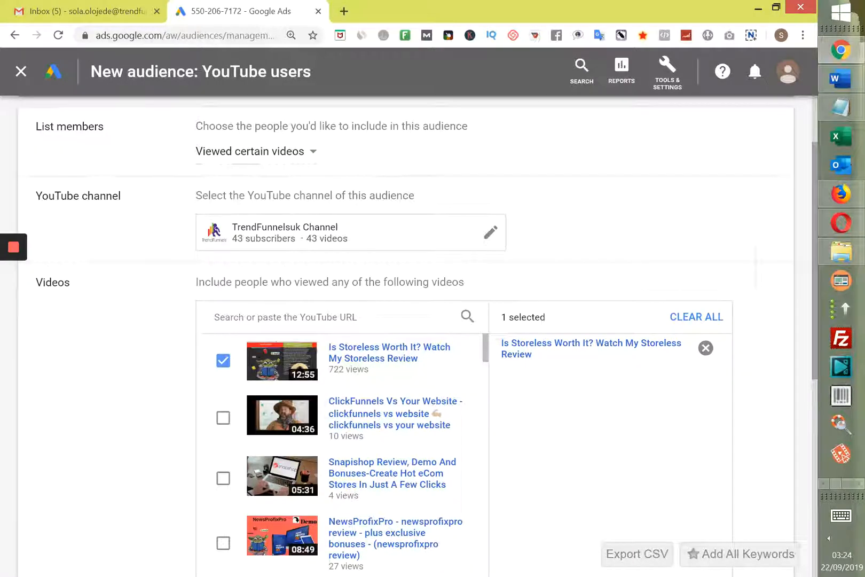
{"action": "scroll", "coordinate": [406, 336], "scroll_direction": "up", "scroll_amount": 2}
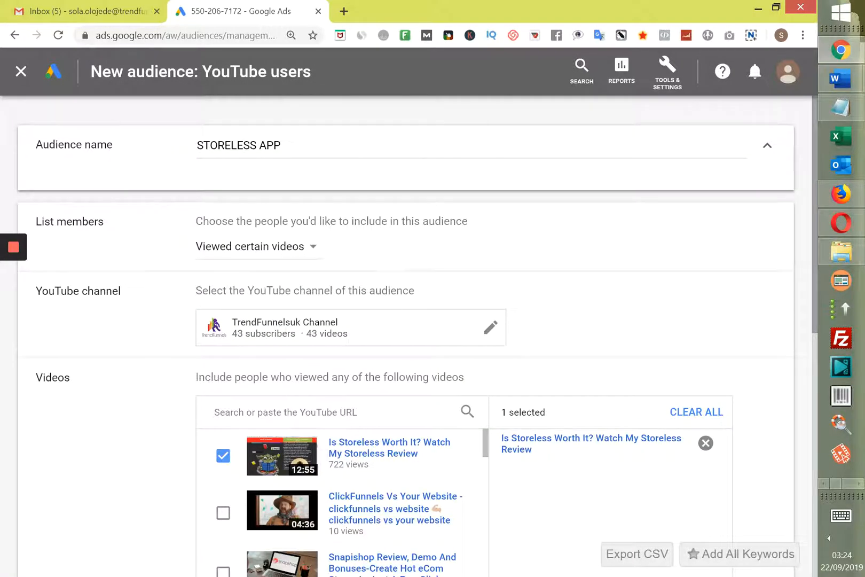